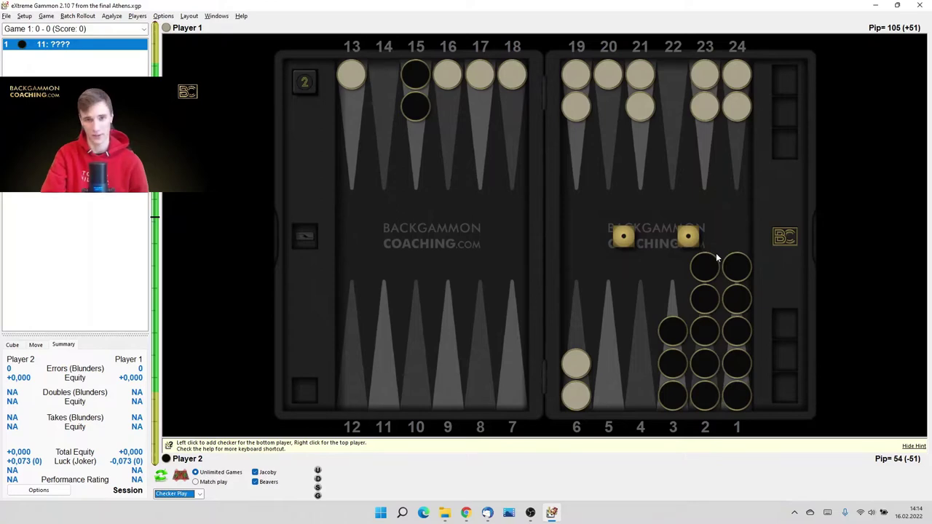
Step: Show the best play 15/13* 13/11 as arrows, then move a black checker 15 to 13, hitting white
left_click(40, 345)
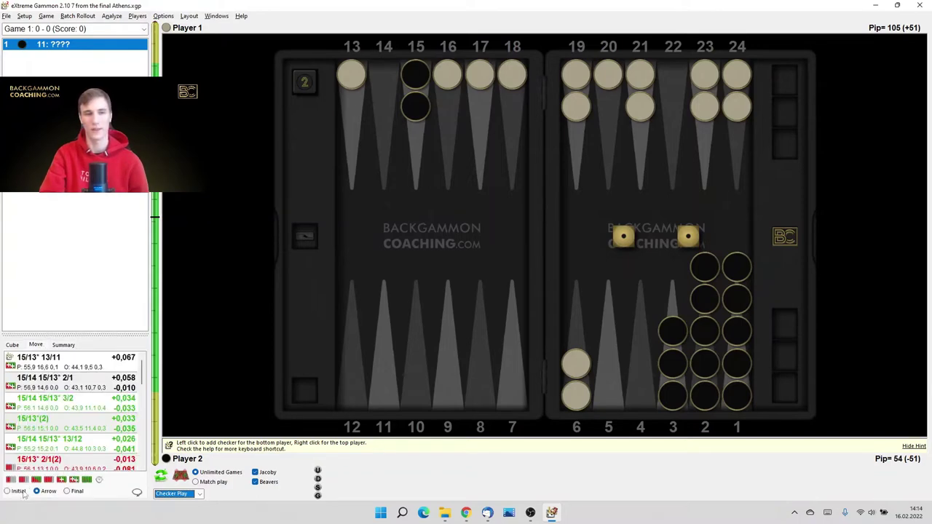
left_click(38, 490)
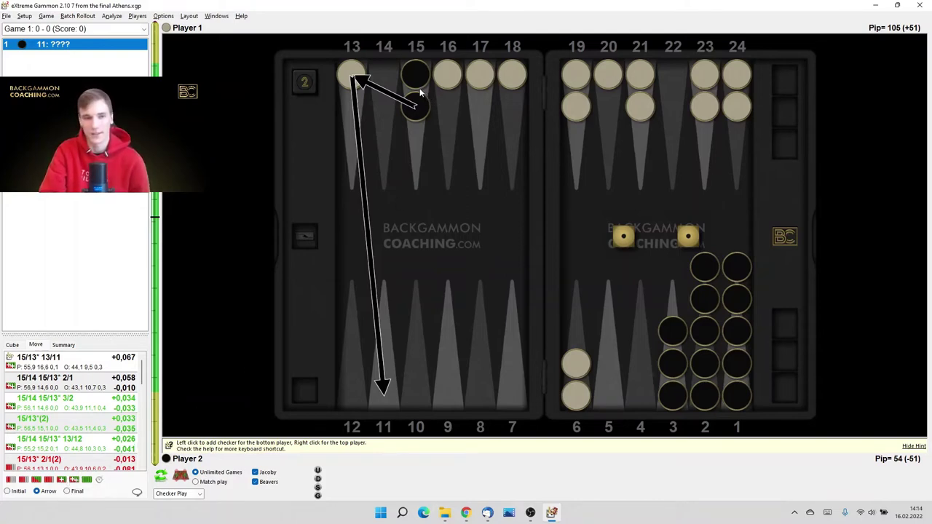
left_click_drag(411, 88, 358, 80)
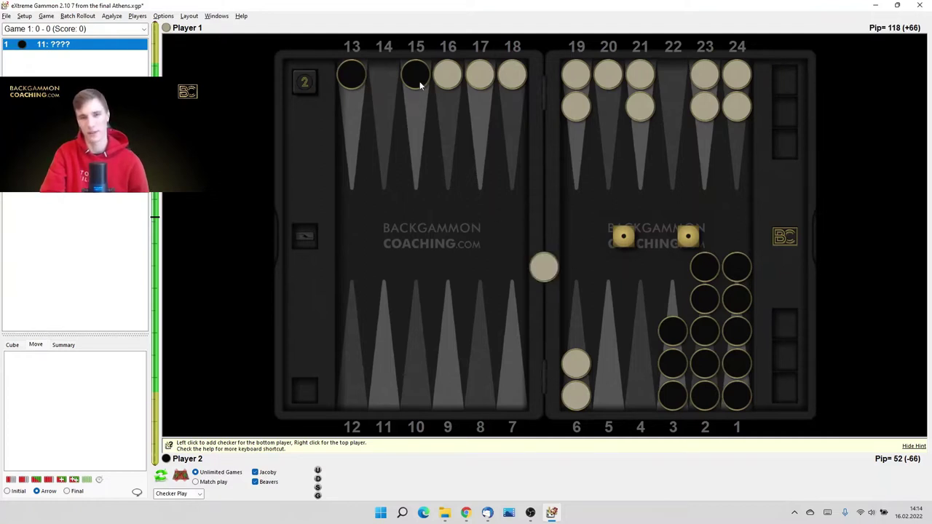
Step: Move the second black checker to 13, put a white checker on 4, and move white 17 to 20
left_click(421, 53)
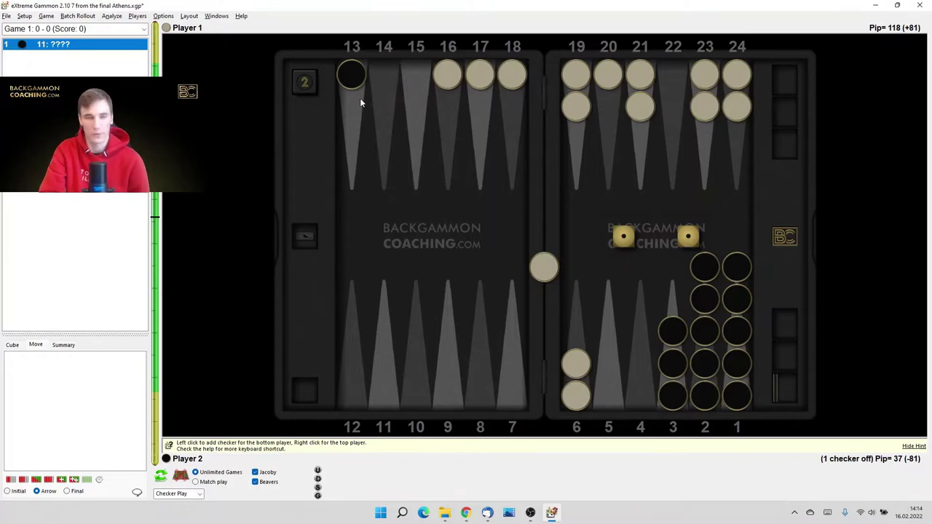
left_click(358, 103)
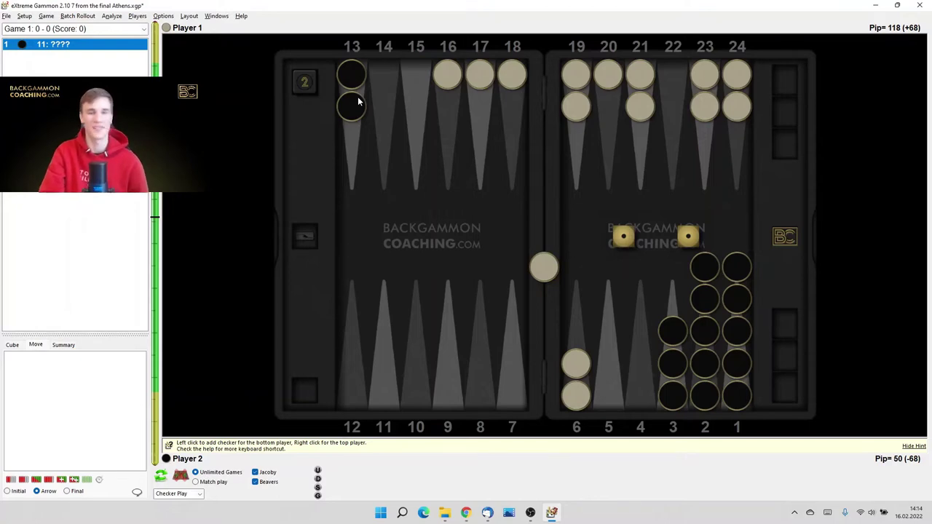
left_click(548, 245)
right_click(637, 387)
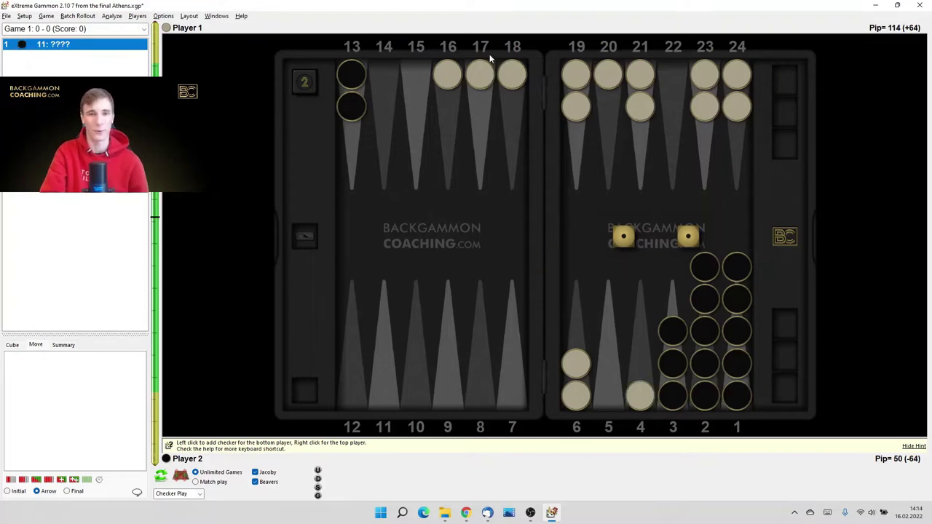
left_click_drag(482, 72, 620, 186)
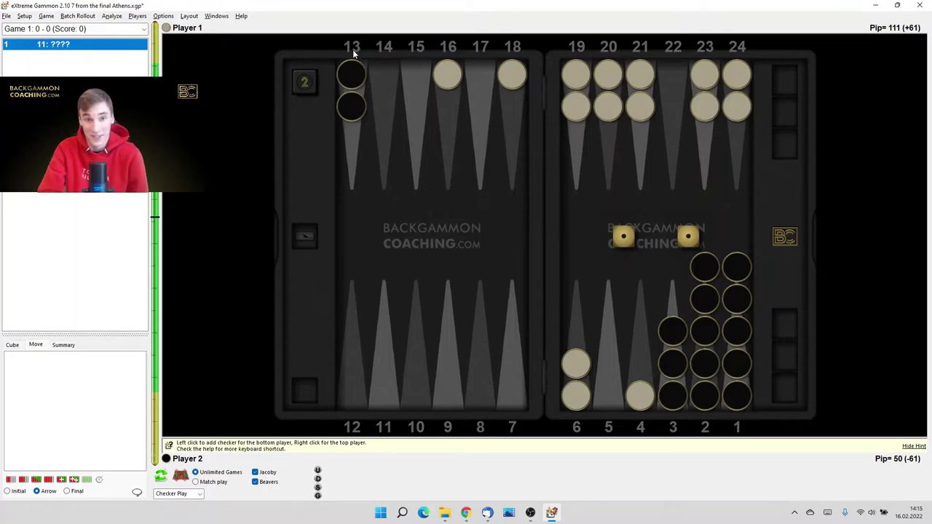
Step: Shift the black checkers from 13 through points 9, 8 and 10, then clear them
left_click(351, 73)
left_click(451, 397)
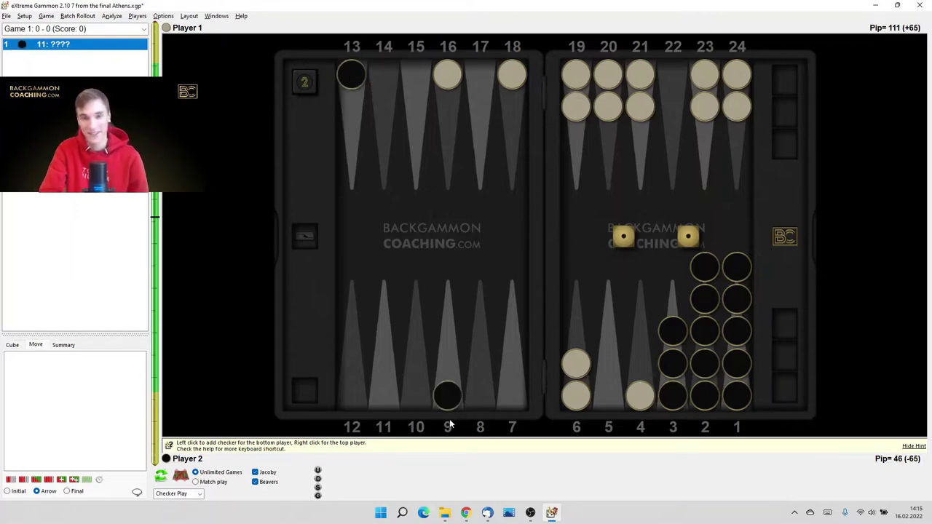
left_click(449, 422)
left_click(479, 421)
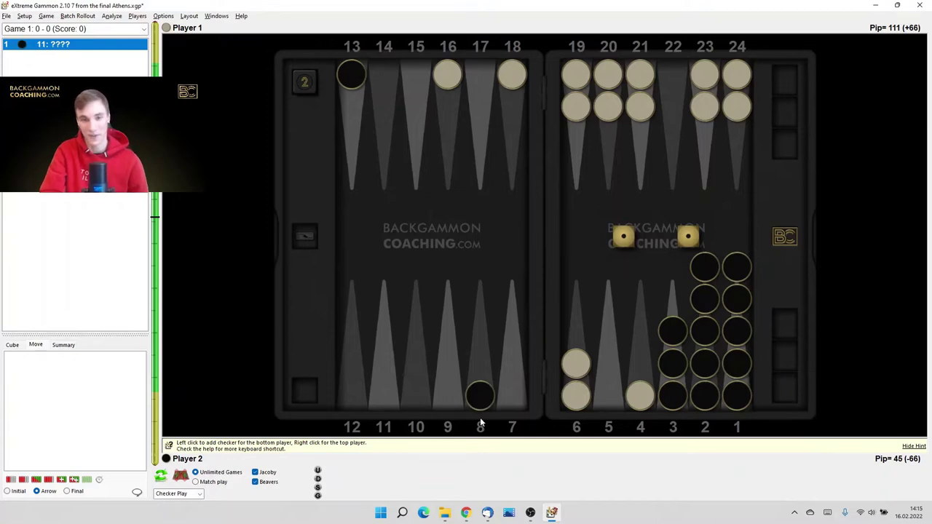
left_click(480, 417)
left_click(459, 400)
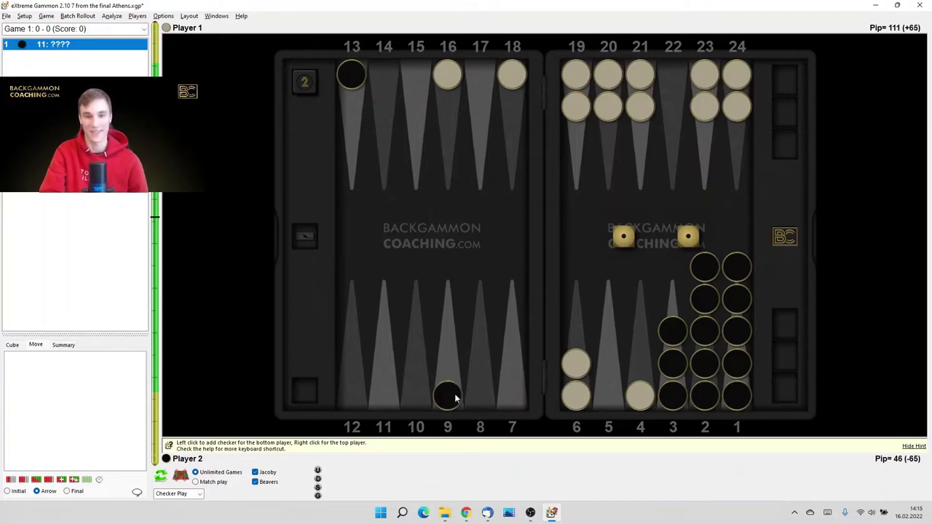
left_click(355, 60)
left_click(422, 399)
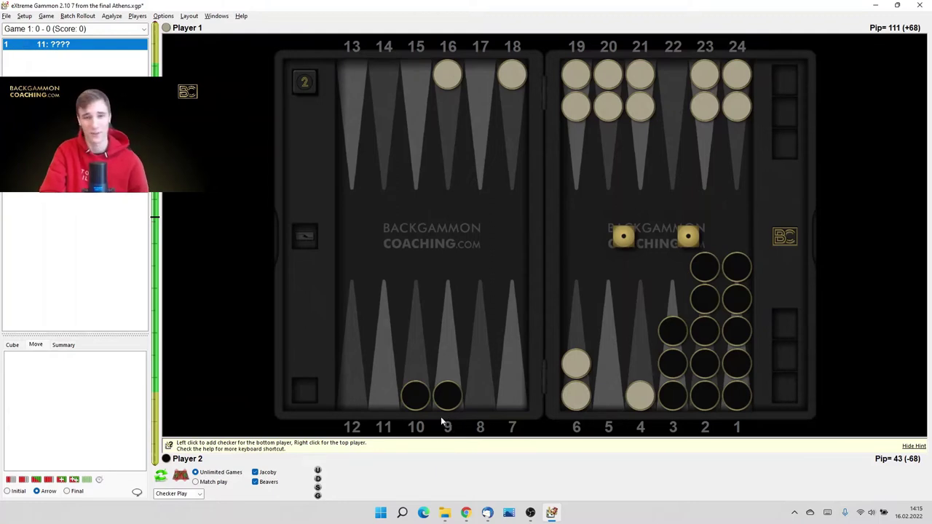
left_click(444, 421)
Step: Put the pair of black checkers back on point 15
double_click(356, 125)
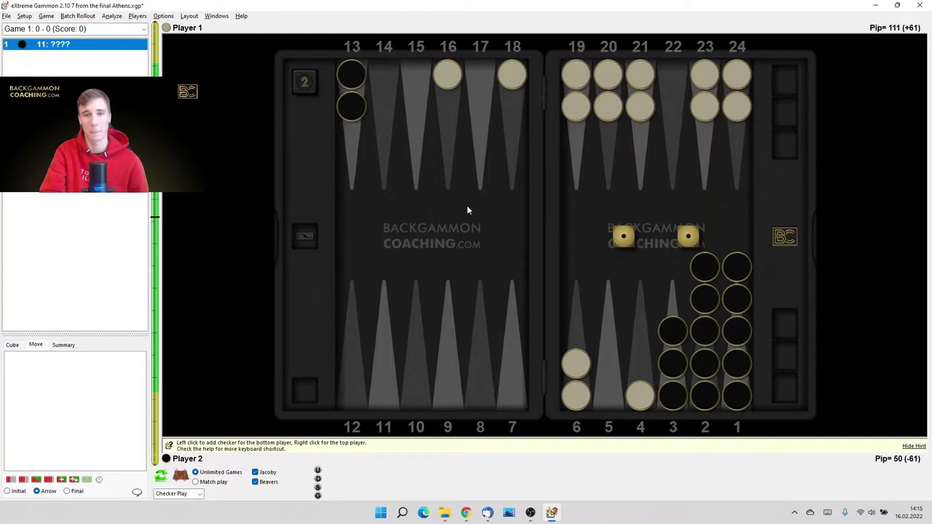
left_click(358, 54)
left_click(386, 104)
left_click(384, 50)
left_click(414, 104)
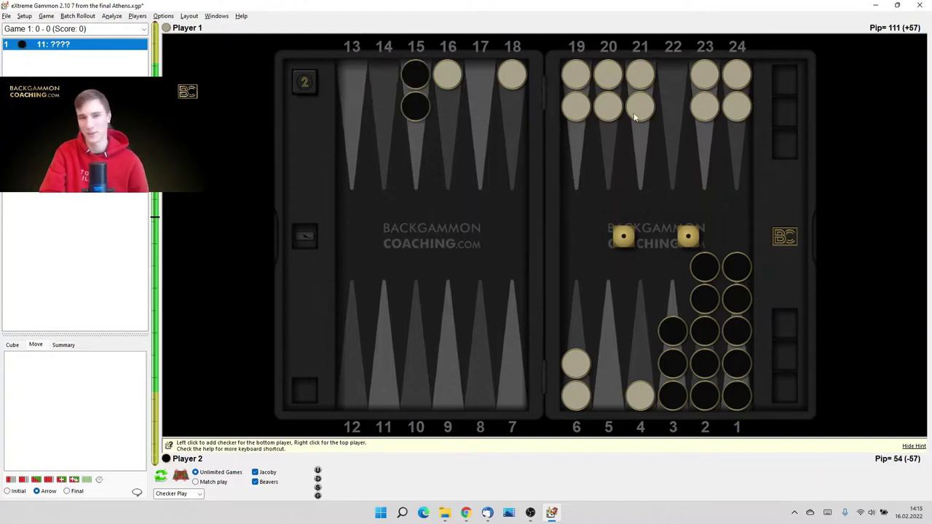
Step: Return the white checkers from 20 to 17 and from 4 to 13
right_click(619, 82)
right_click(482, 73)
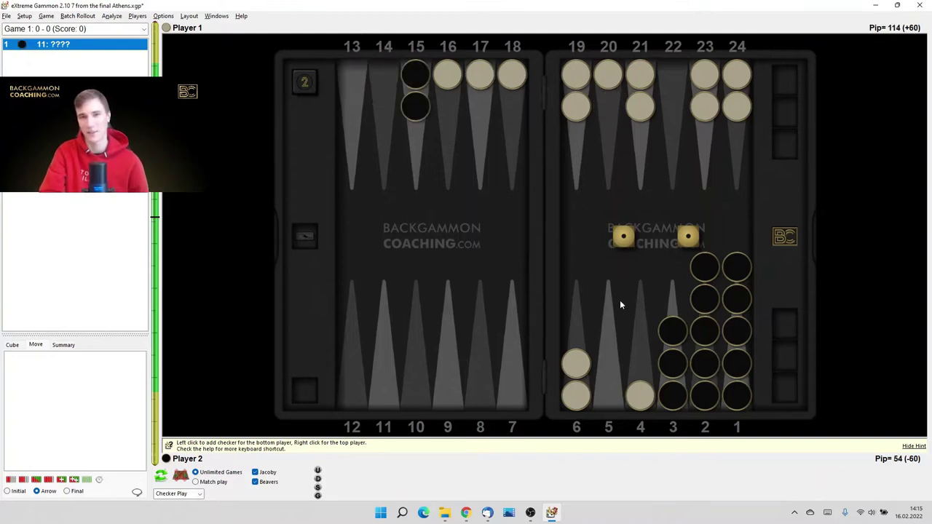
right_click(640, 426)
right_click(355, 70)
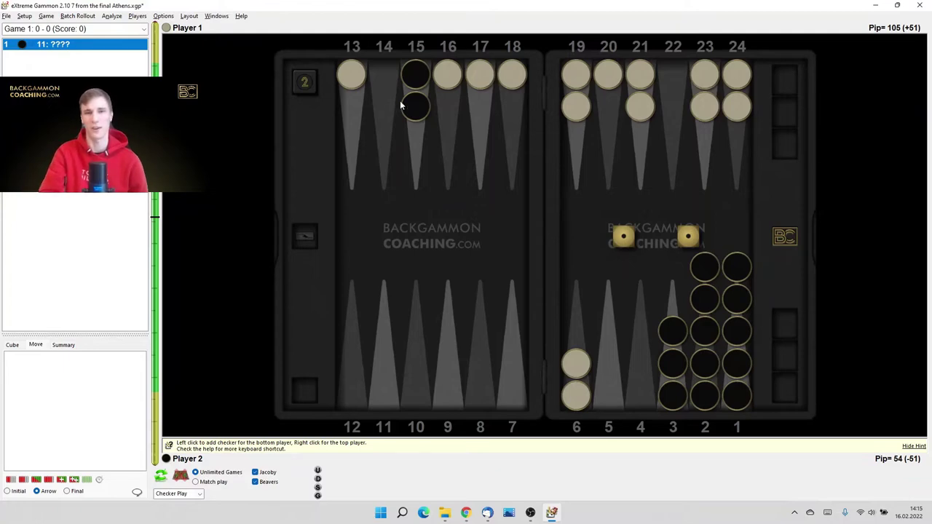
Step: Move both black checkers from 15 to 13 and take the hit white checker off the board
left_click(421, 50)
left_click(348, 107)
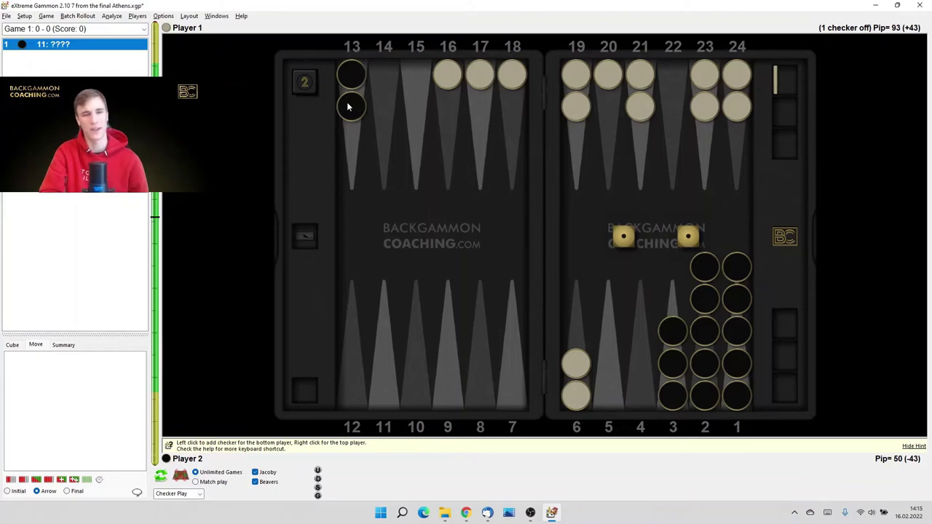
right_click(647, 395)
right_click(642, 428)
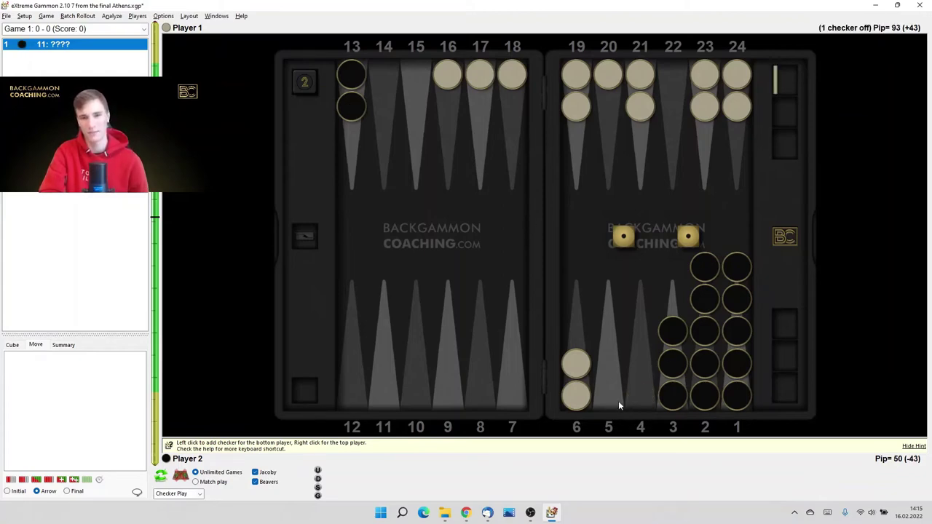
right_click(613, 419)
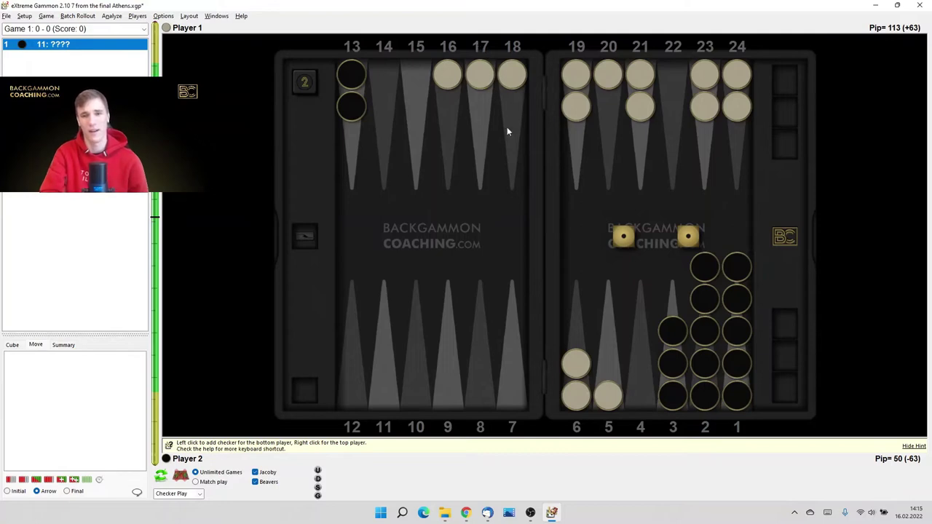
right_click(609, 421)
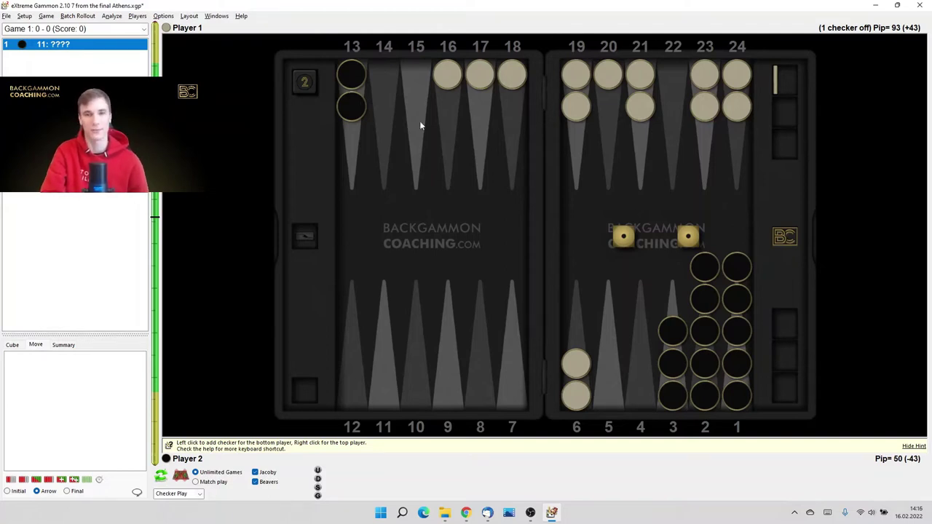
Step: Restore the original position with black on 15 and the white blot back on 13
right_click(543, 255)
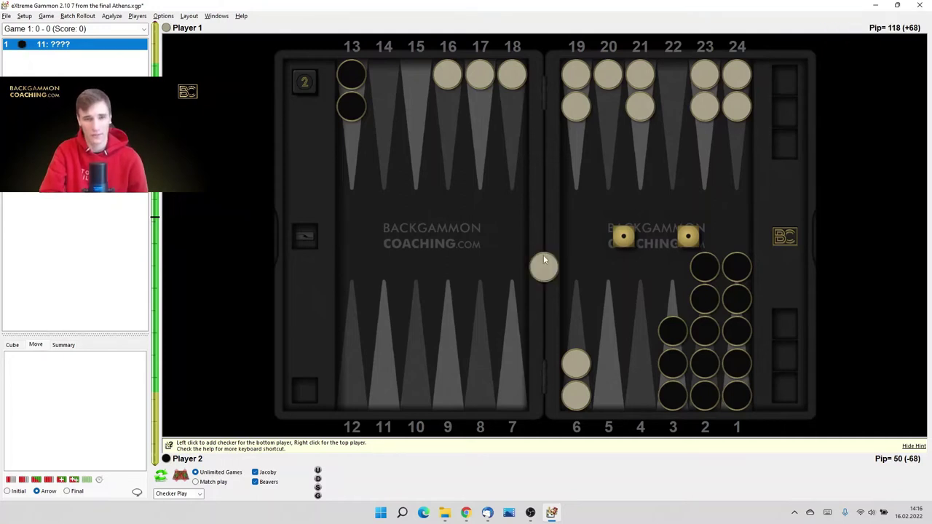
left_click(364, 65)
left_click(417, 75)
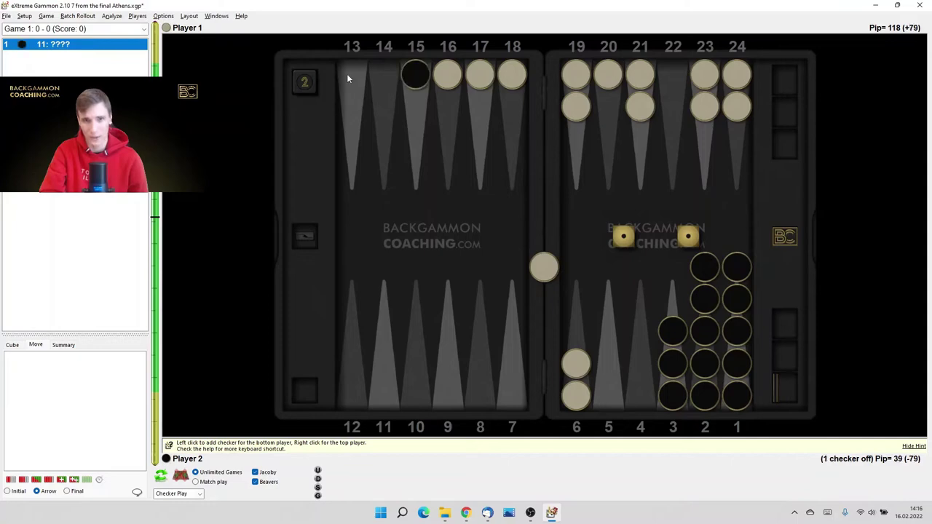
left_click(349, 82)
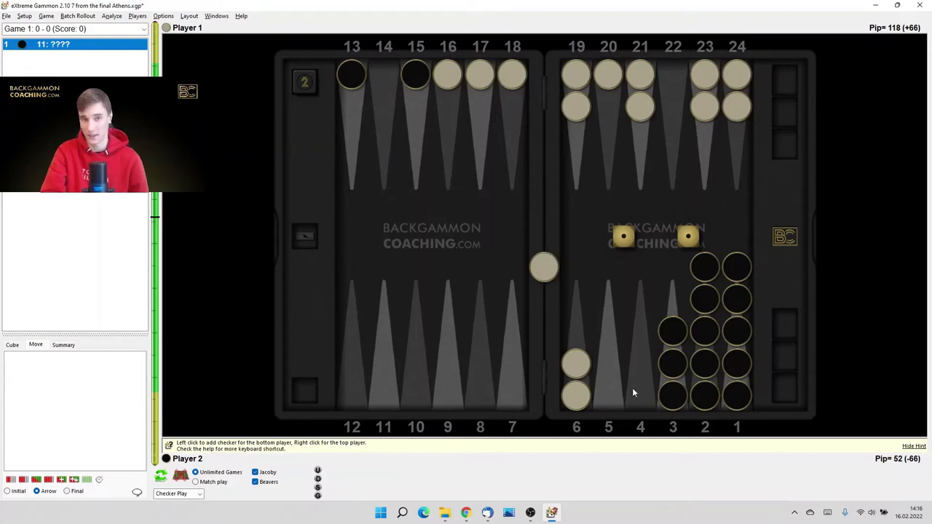
mouse_move(352, 72)
left_mouse_down()
mouse_move(401, 80)
mouse_move(416, 102)
left_mouse_up()
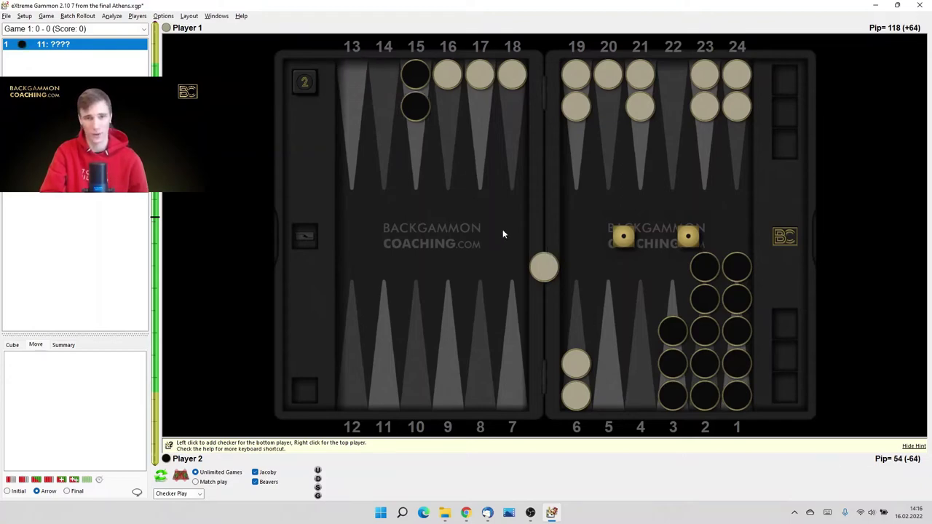
left_click_drag(549, 243, 359, 97)
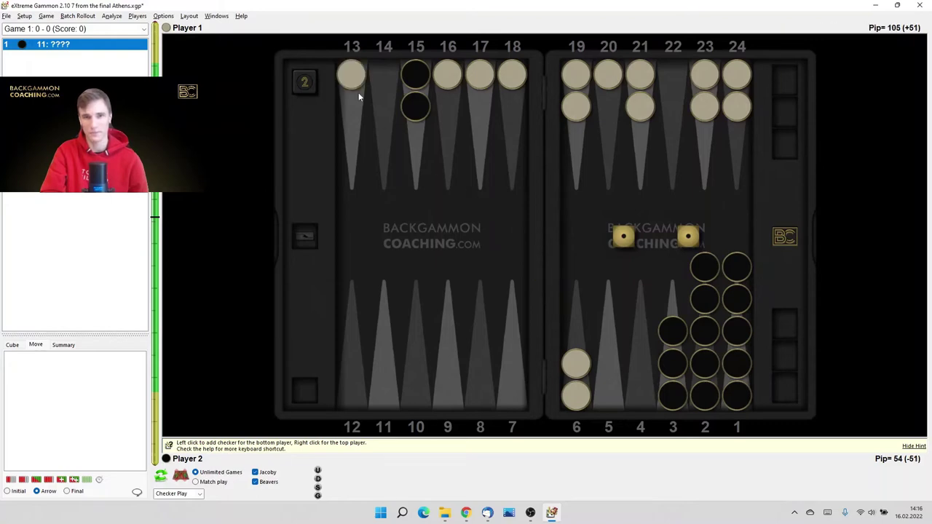
Step: Analyze the position and roll out the top four candidate plays
left_click(49, 479)
left_click_drag(64, 367, 67, 426)
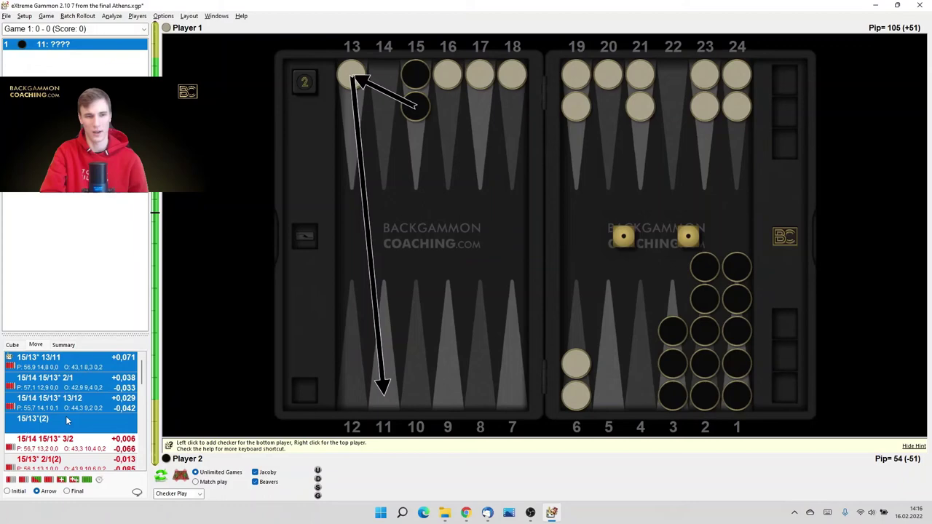
left_click(61, 480)
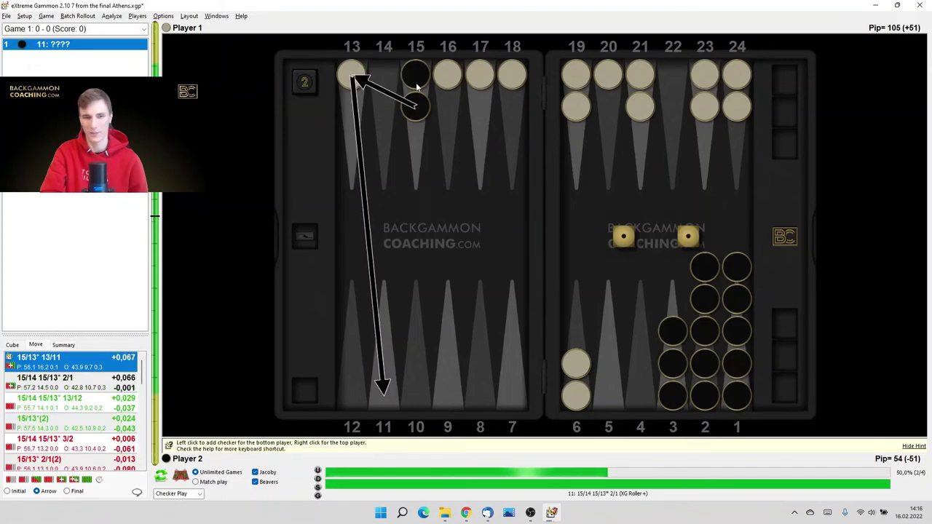
Step: Try black checkers on points 13, 12 and 11 with a white checker on the bar
left_click(357, 82)
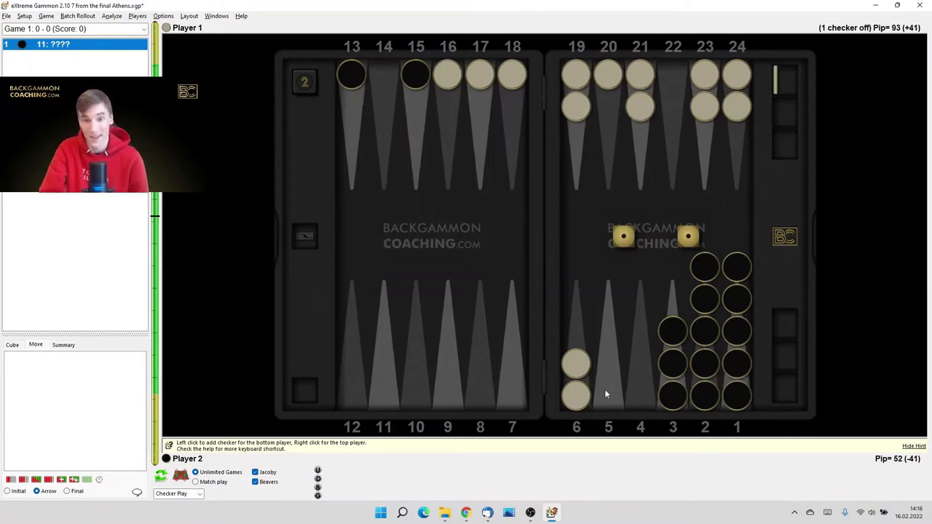
left_click(356, 58)
right_click(356, 386)
left_click(354, 397)
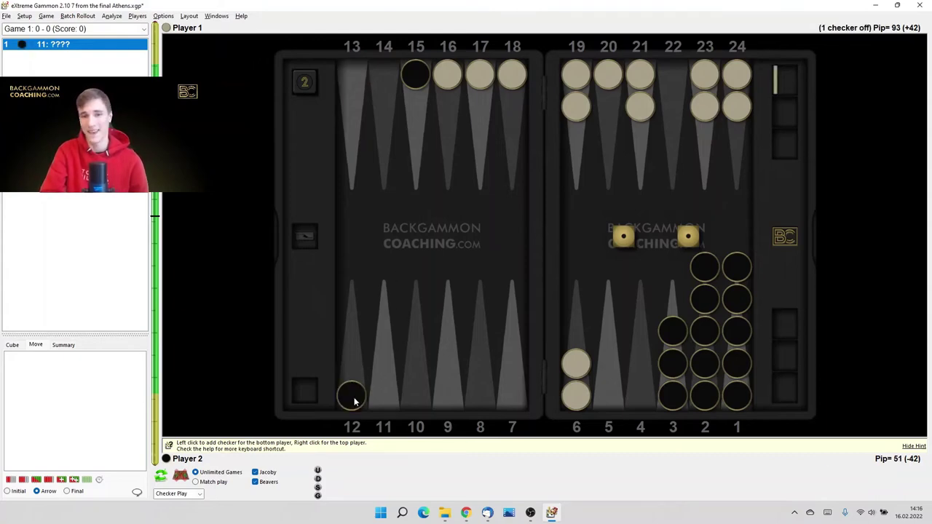
right_click(548, 267)
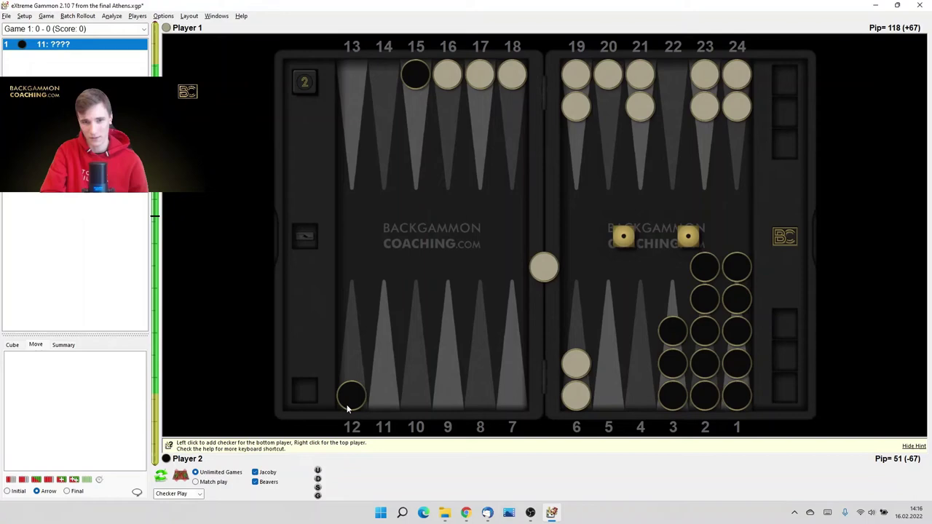
left_click_drag(358, 407, 375, 402)
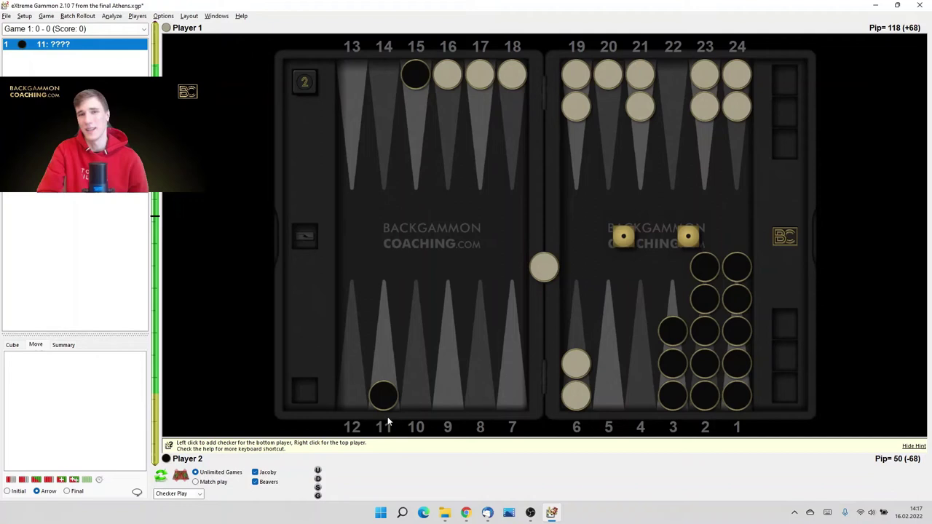
Step: Put a second black checker on 15 and move the white checker from the bar to 13
left_click(396, 394)
left_click(413, 142)
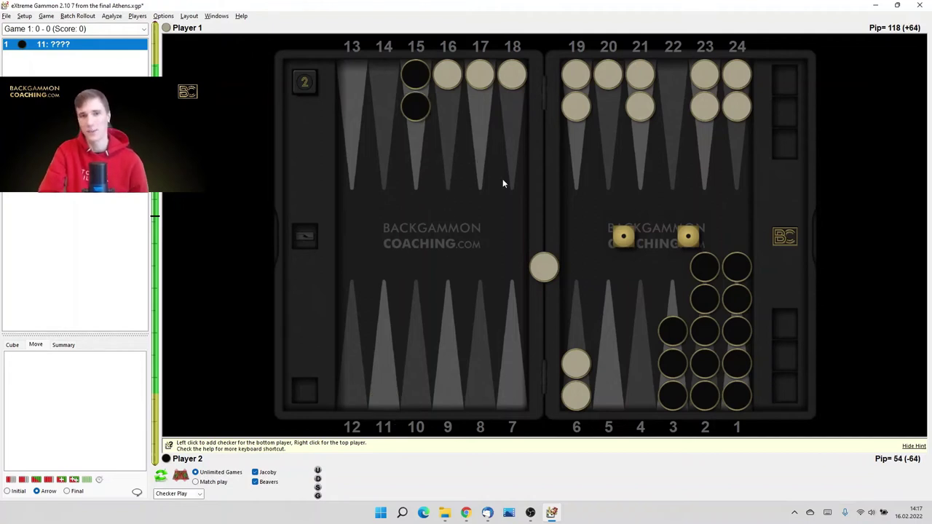
right_click(539, 276)
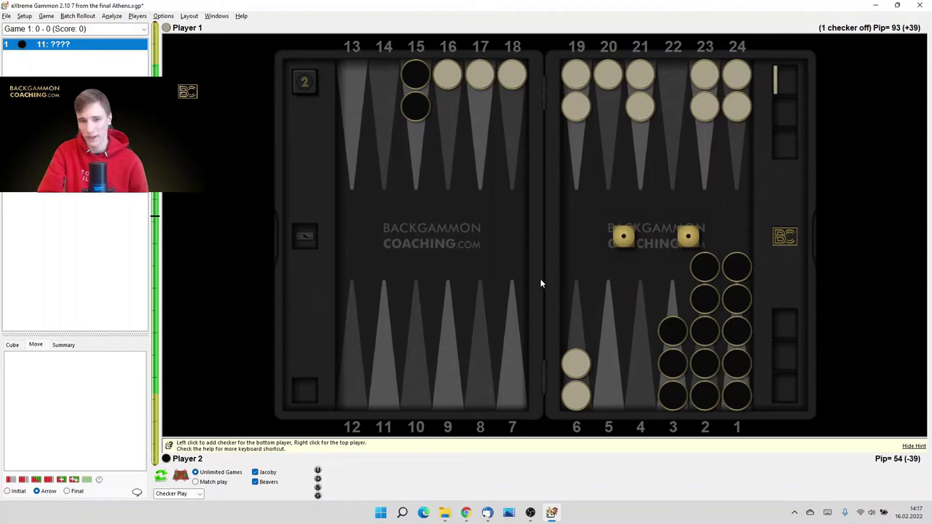
right_click(357, 96)
Step: Rank the plays and preview 15/14 15/13* 13/12 and 15/14 15/13* 2/1
left_click(48, 477)
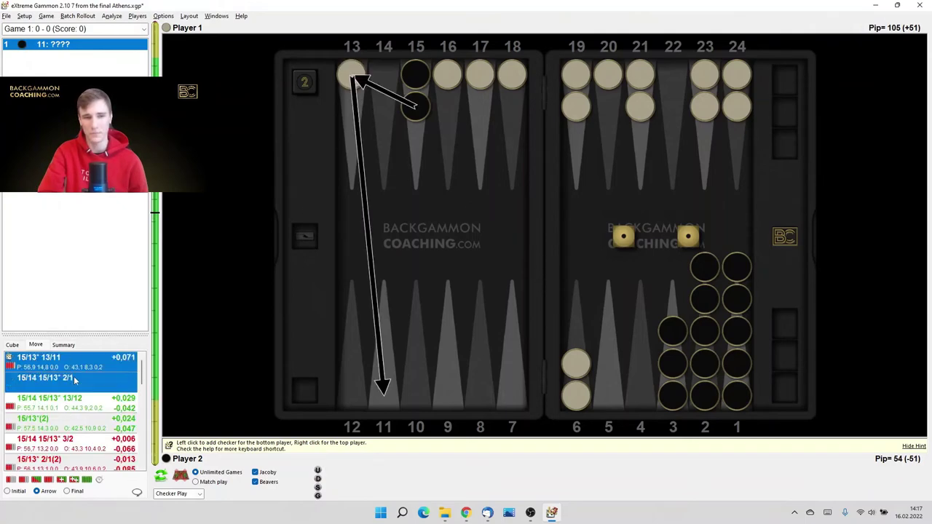
left_click(73, 399)
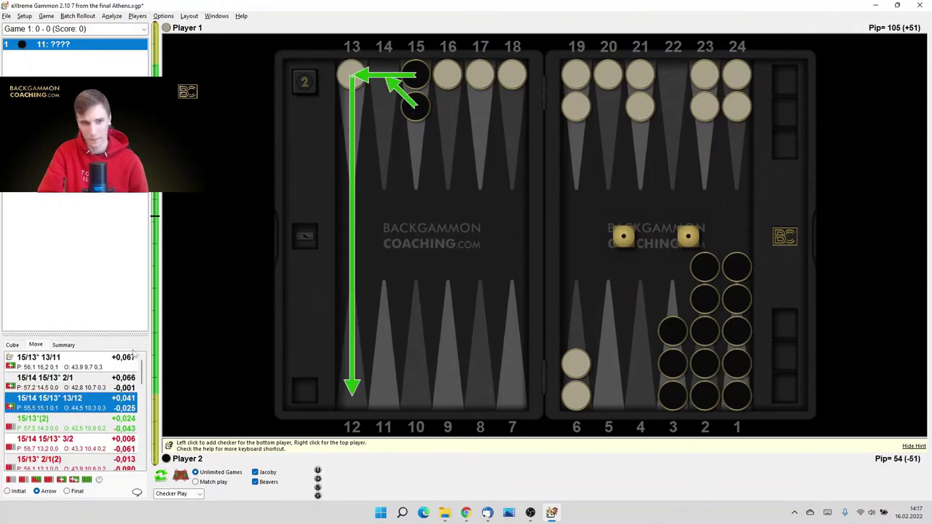
mouse_move(111, 369)
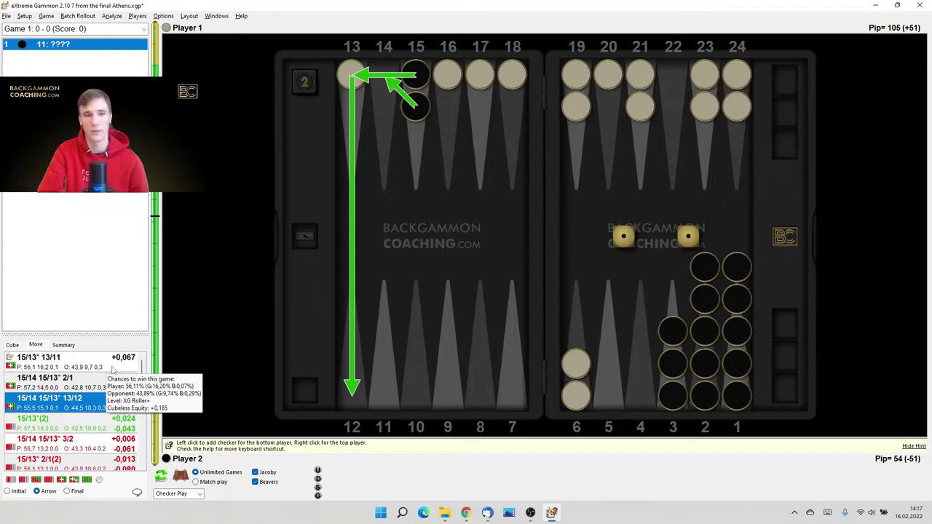
left_click(118, 380)
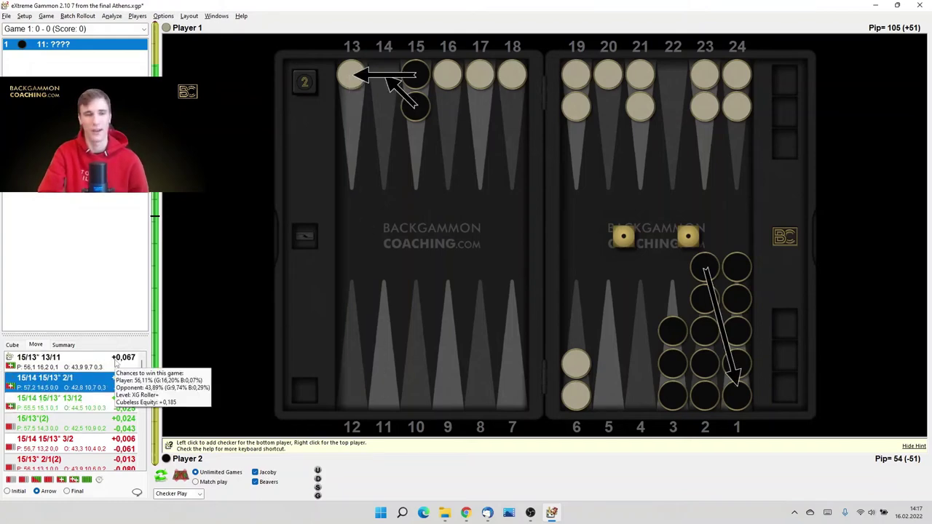
left_click(106, 400)
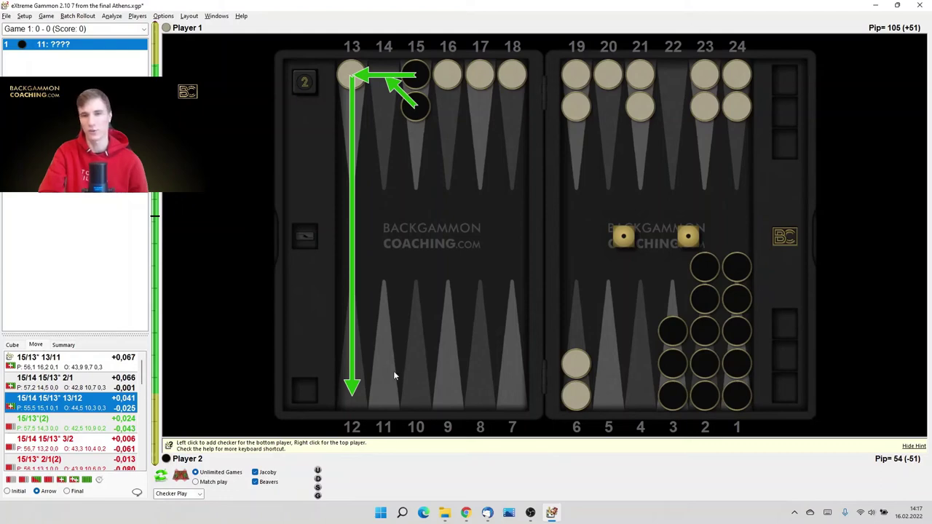
Step: Select 15/14 15/13* 2/1 and show its final position
left_click(97, 369)
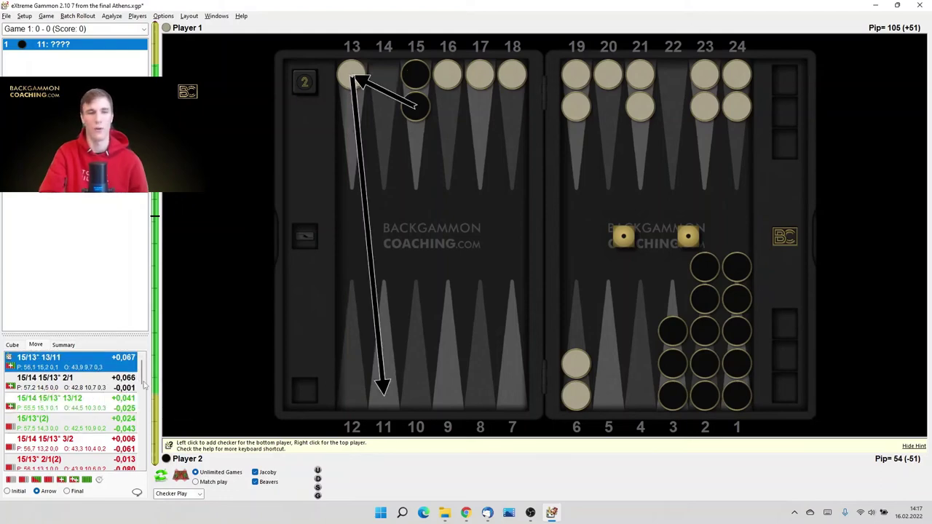
left_click(113, 379)
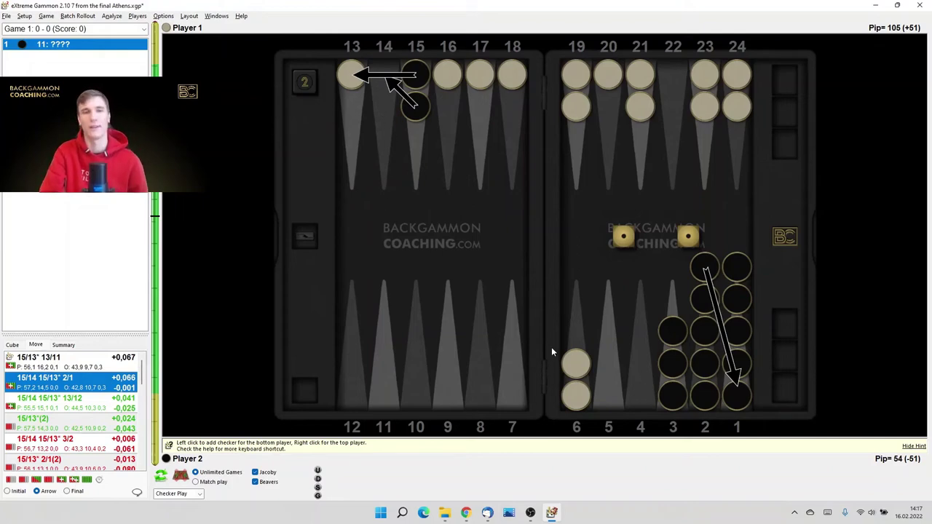
left_click(67, 490)
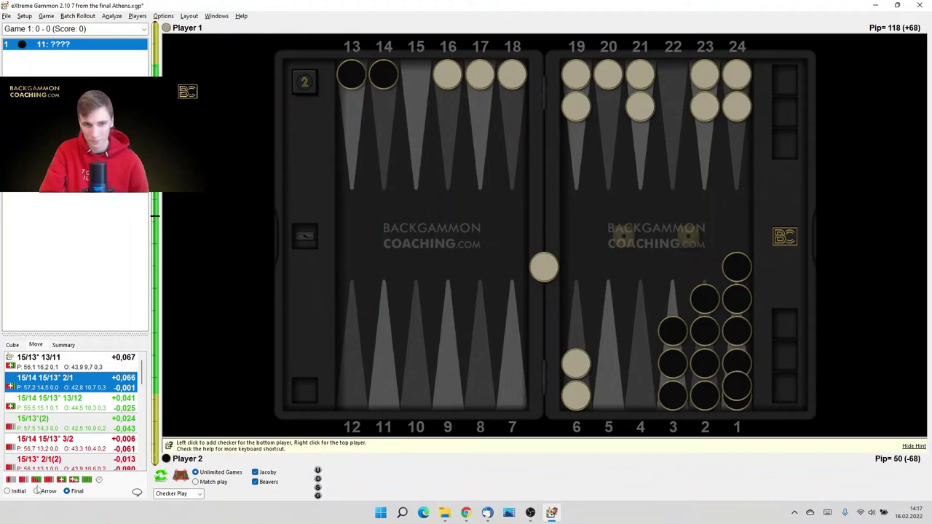
Step: Return to arrow view, check 15/13* 13/11, then step down to 15/14 15/13* 2/1
left_click(46, 492)
left_click(71, 368)
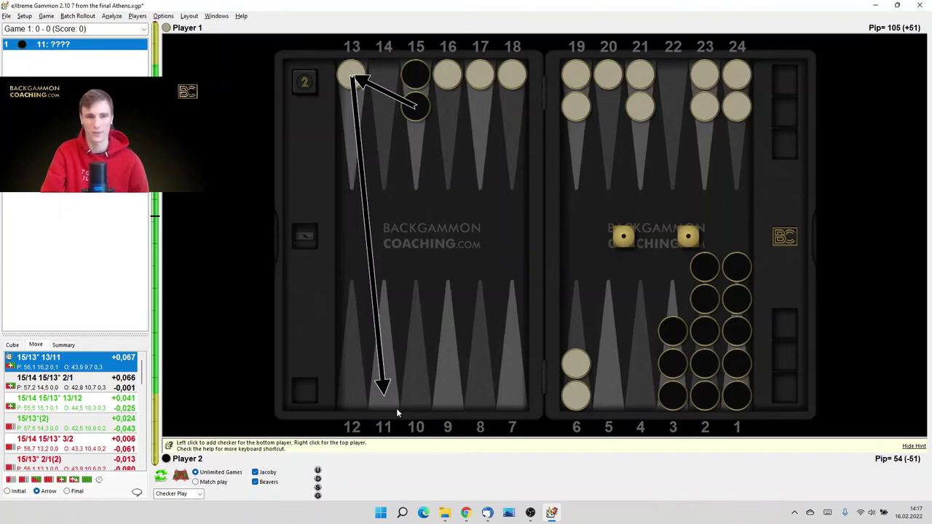
left_click(77, 491)
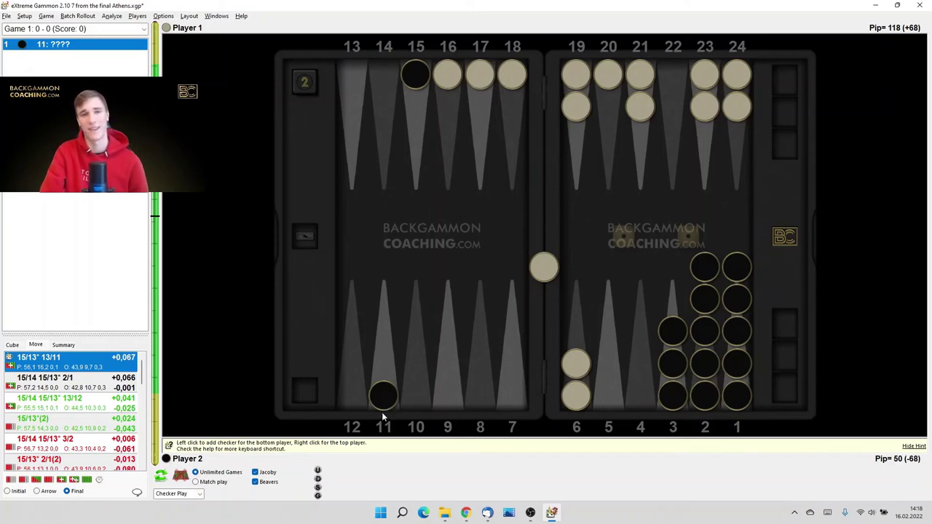
key("Down")
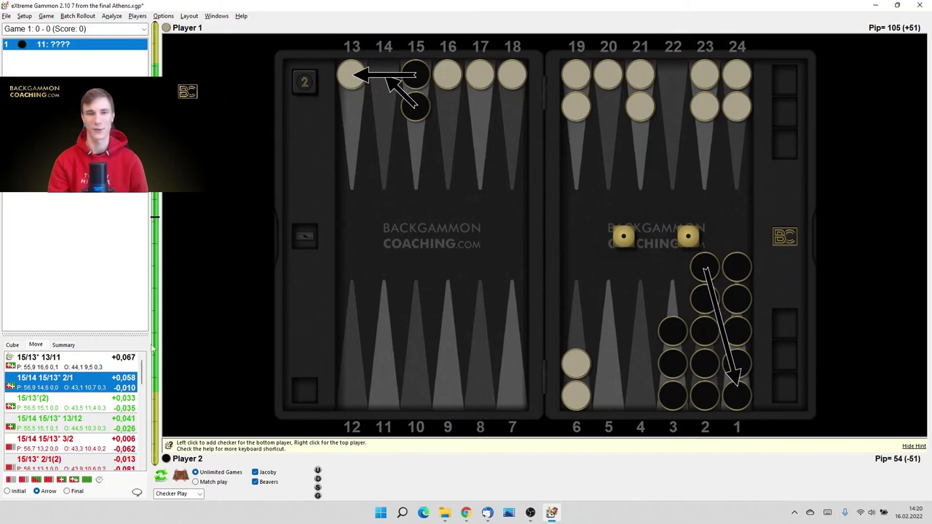
left_click(97, 362)
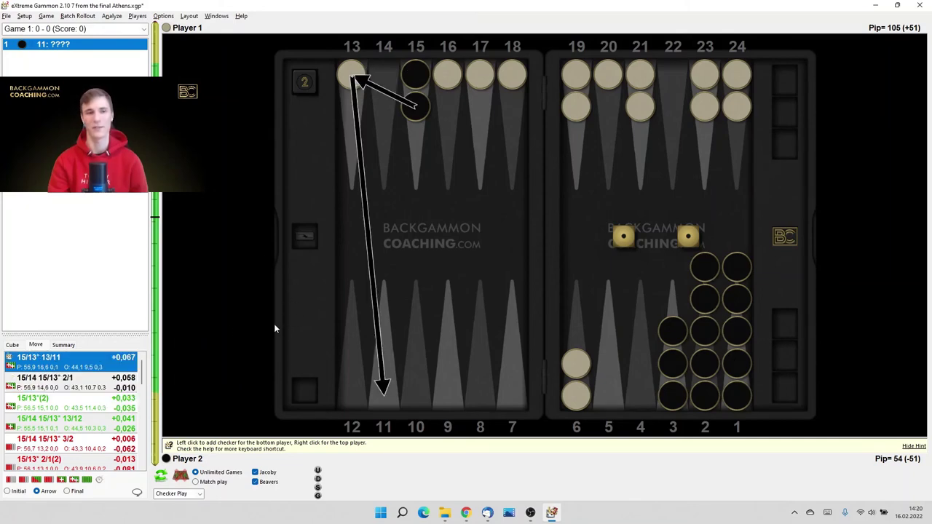
key("Down")
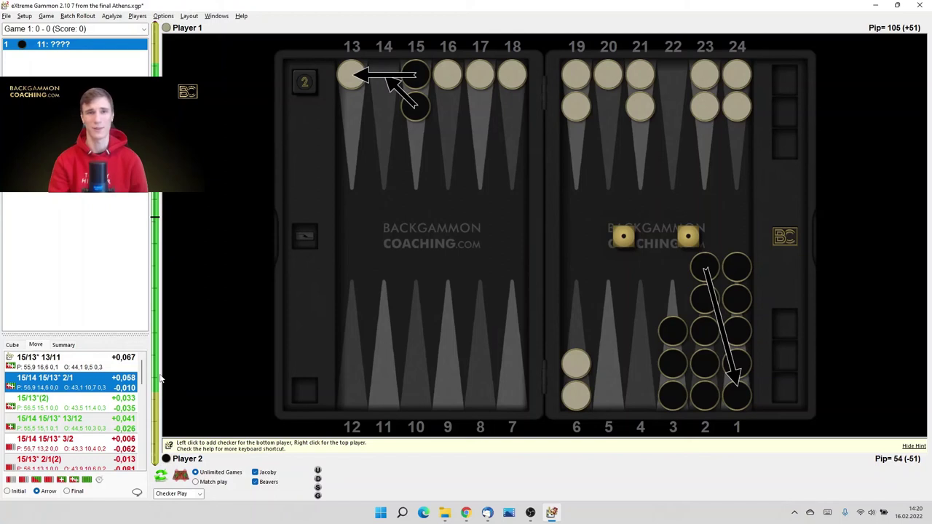
left_click(135, 361)
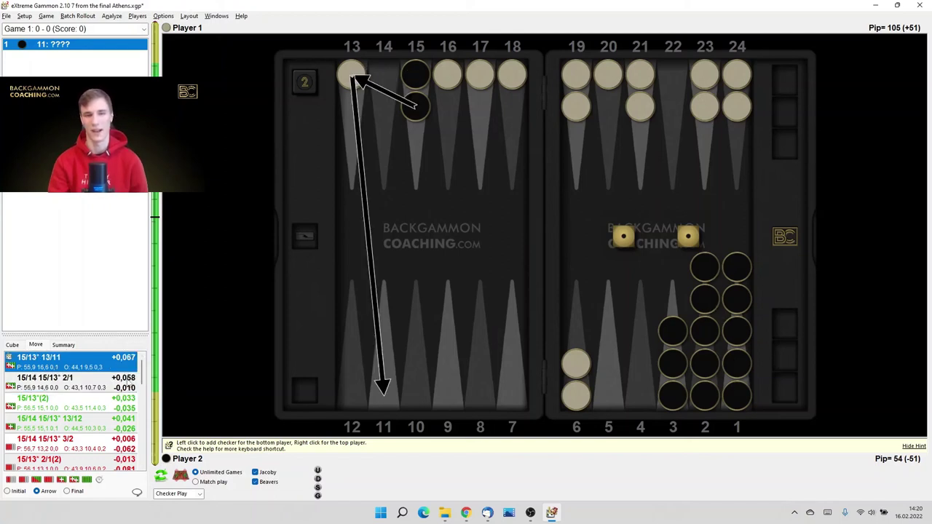
left_click(129, 386)
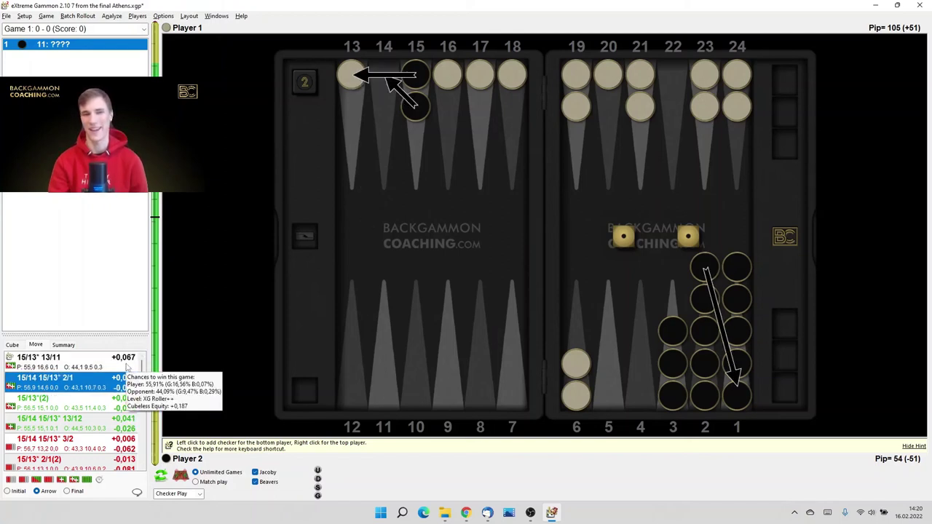
left_click(127, 367)
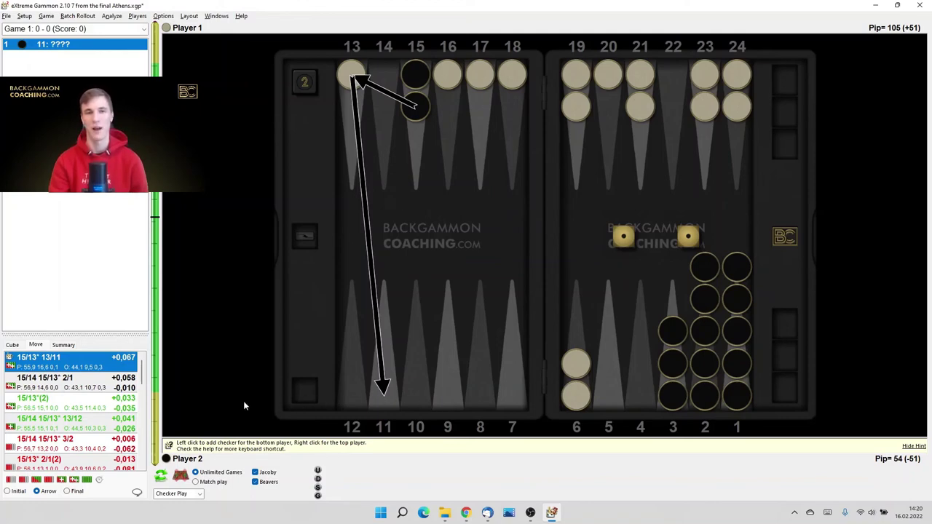
key("Down")
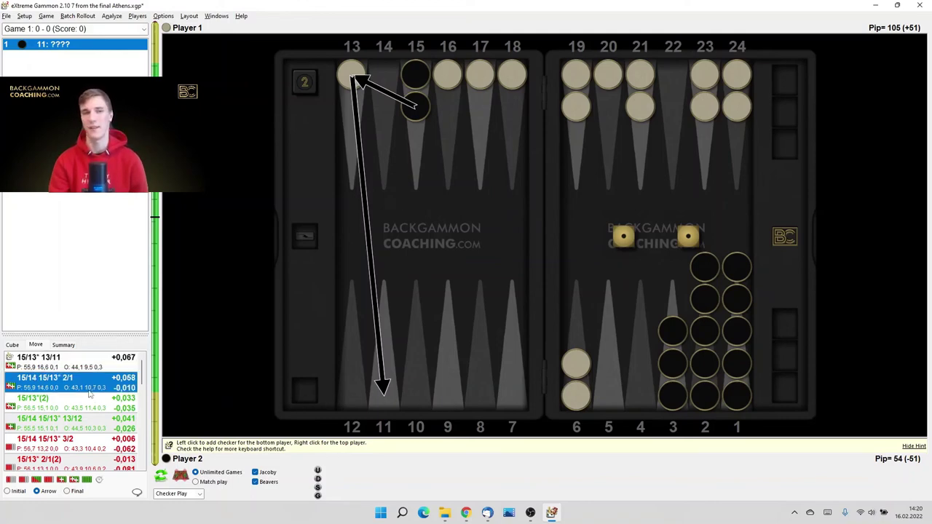
Step: Select the top row, 15/13* 13/11, drawn as arrows at +0,067
left_click(130, 359)
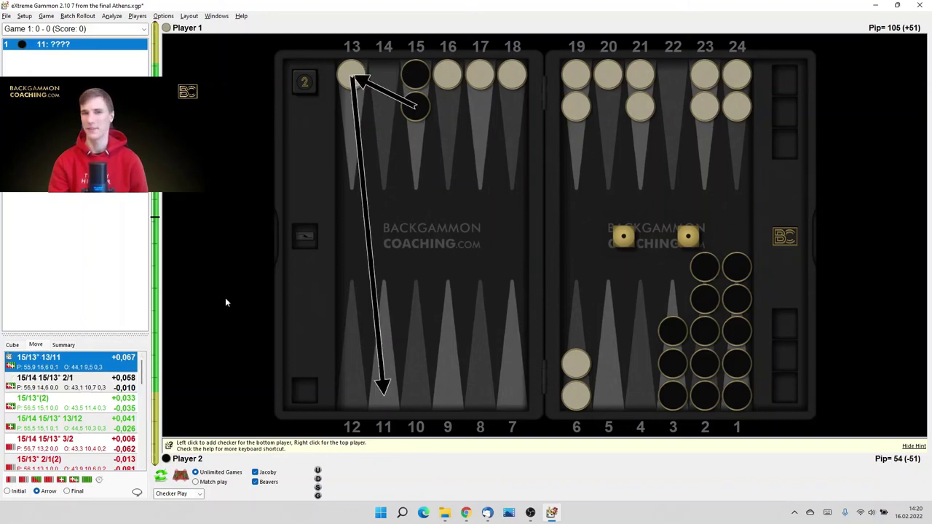